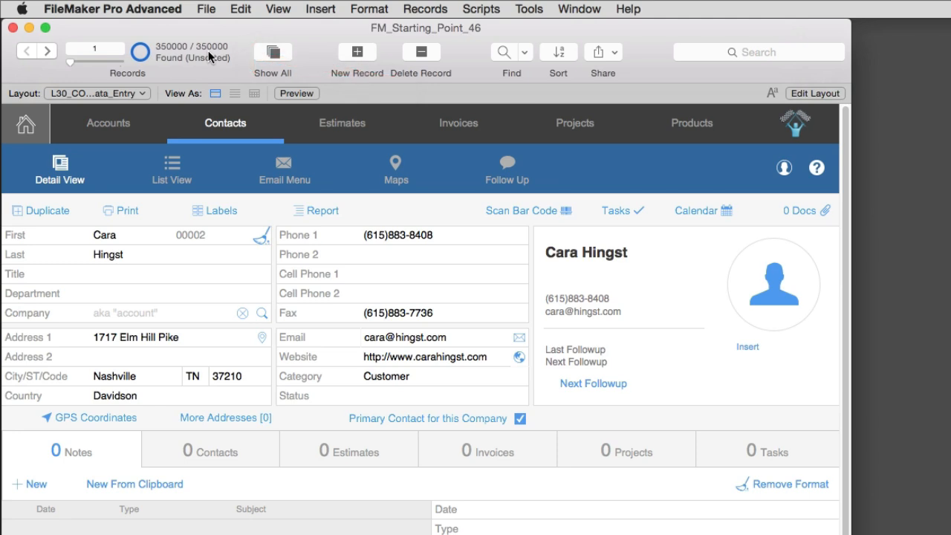
- Find all contacts whose state is TX
key(super+f)
click(193, 376)
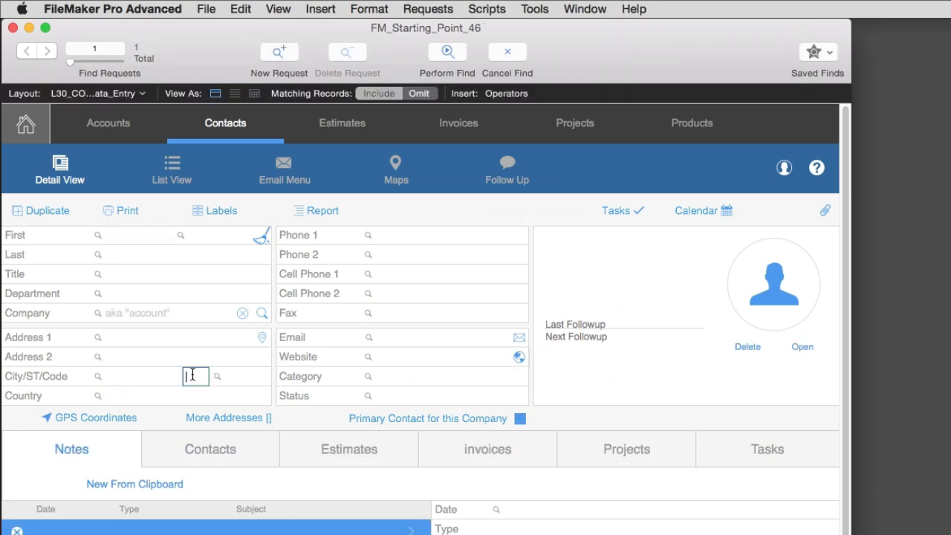
text(TX)
key(Return)
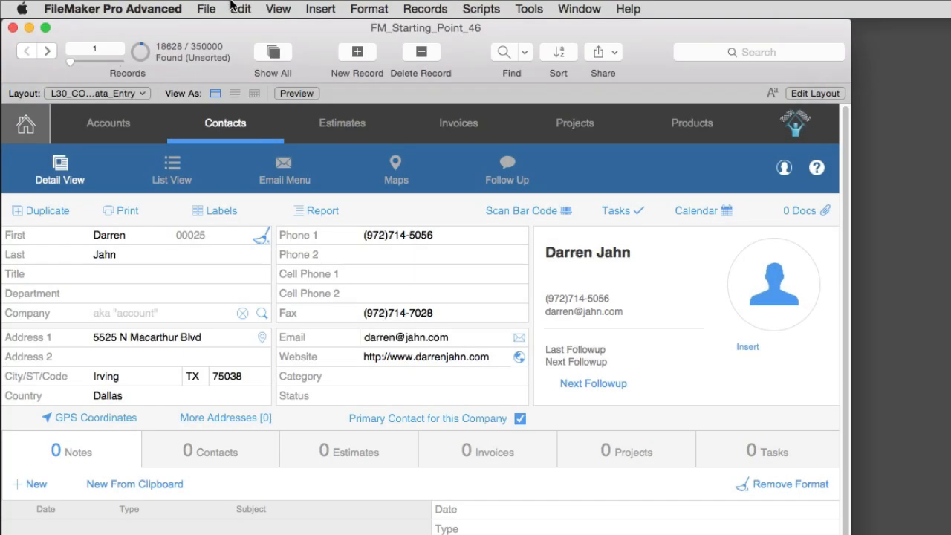
click(212, 9)
mouse_move(266, 319)
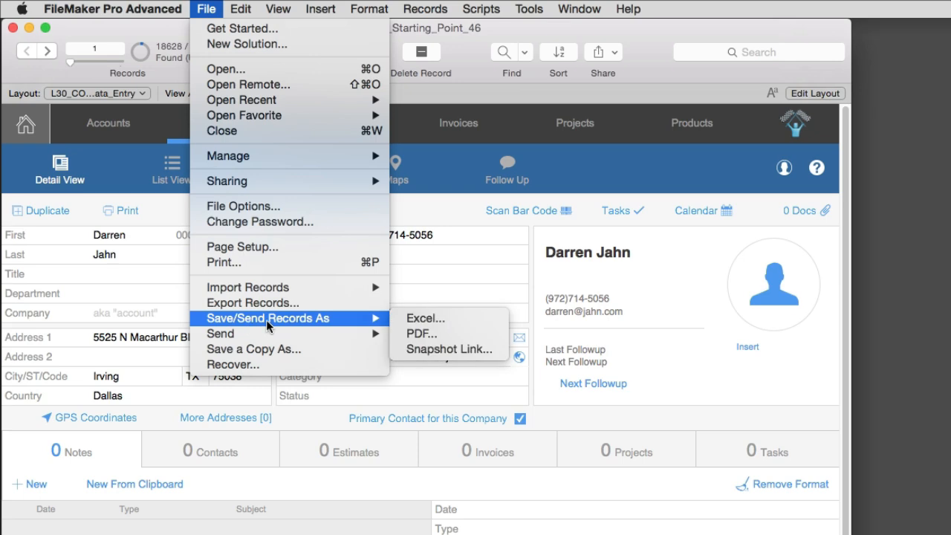
click(421, 334)
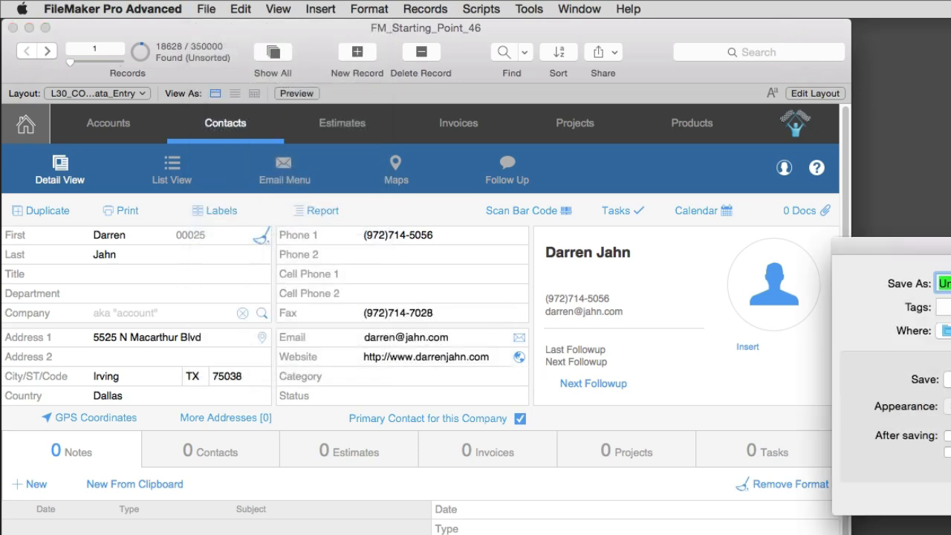
drag(950, 245, 442, 212)
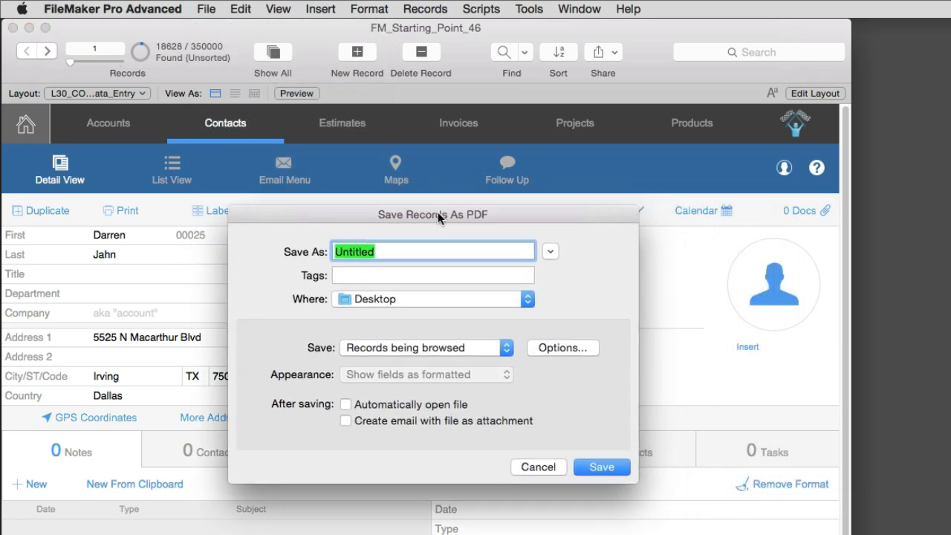
text(Contac)
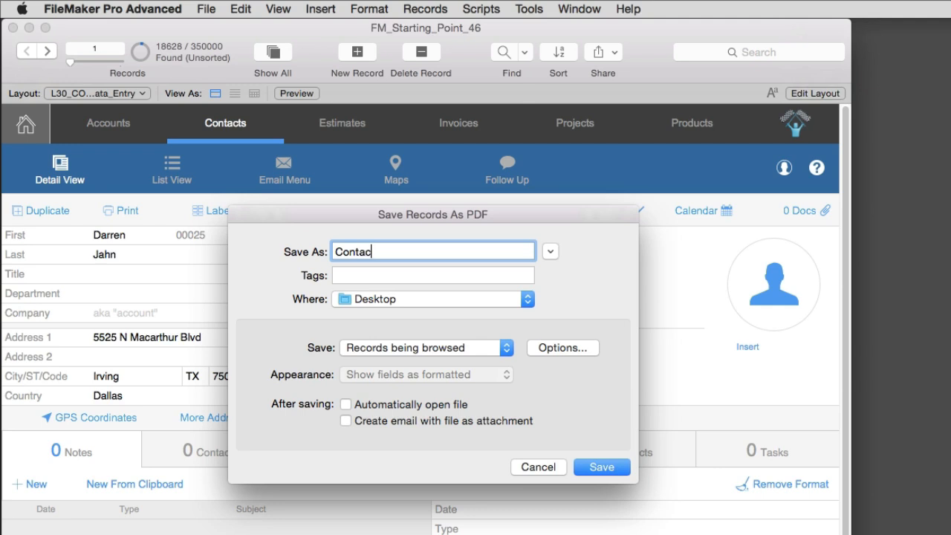
text(t Records)
click(458, 347)
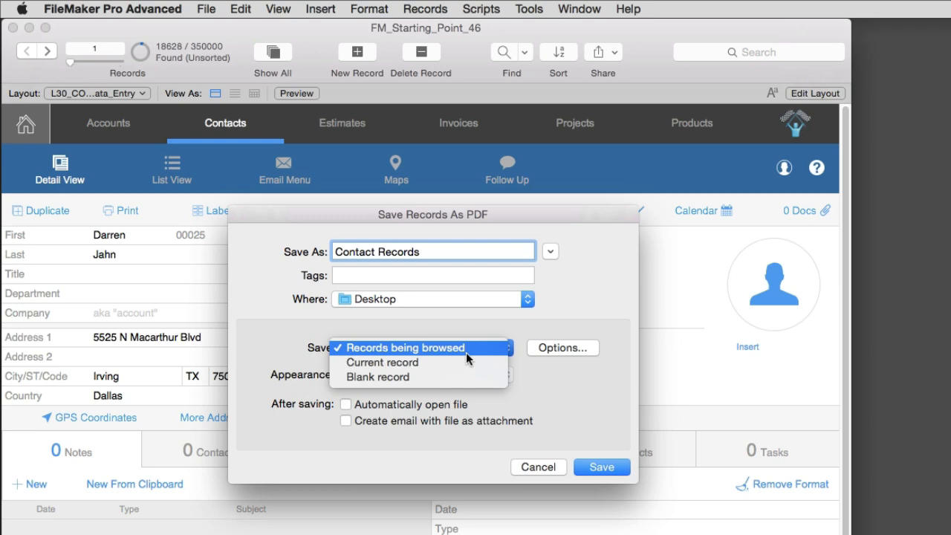
click(466, 349)
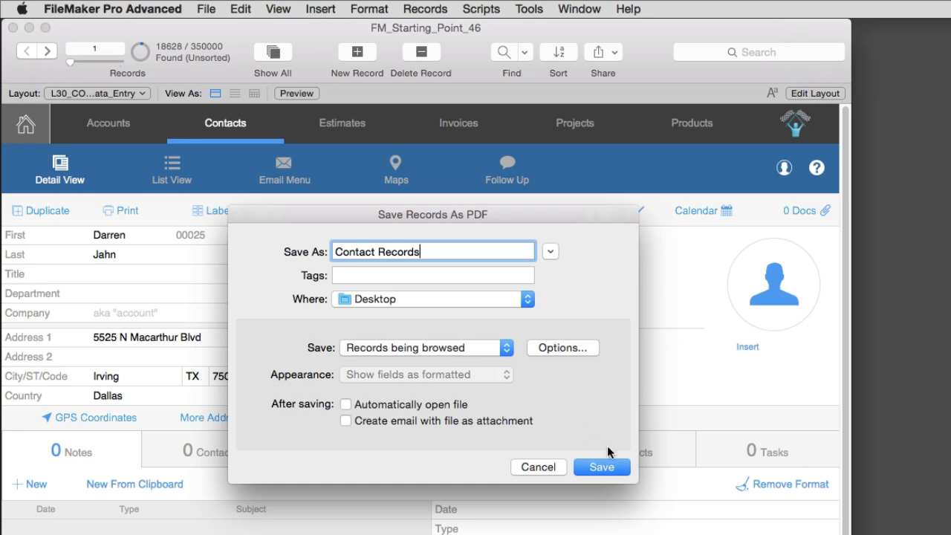
click(537, 467)
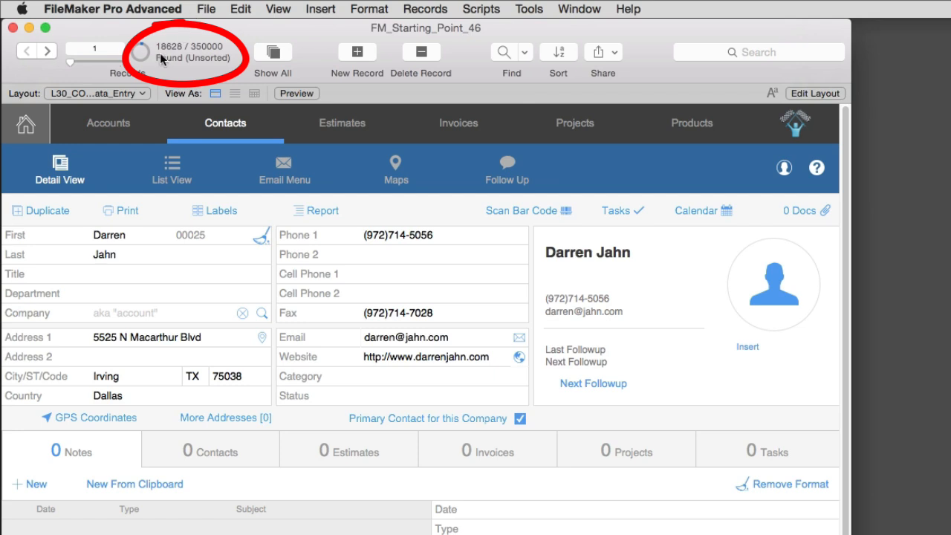
- Start exporting the found contact records to a desktop file named "export of Texas"
click(206, 9)
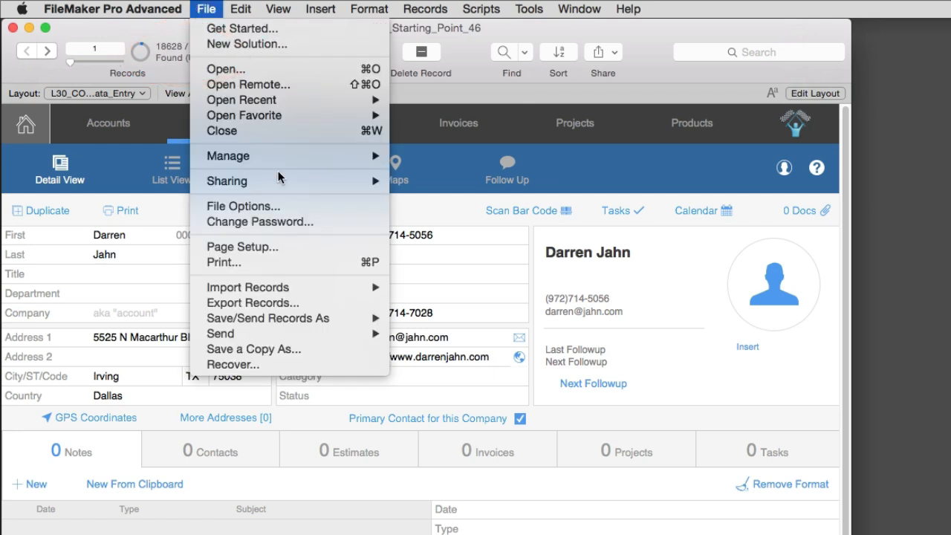
click(325, 304)
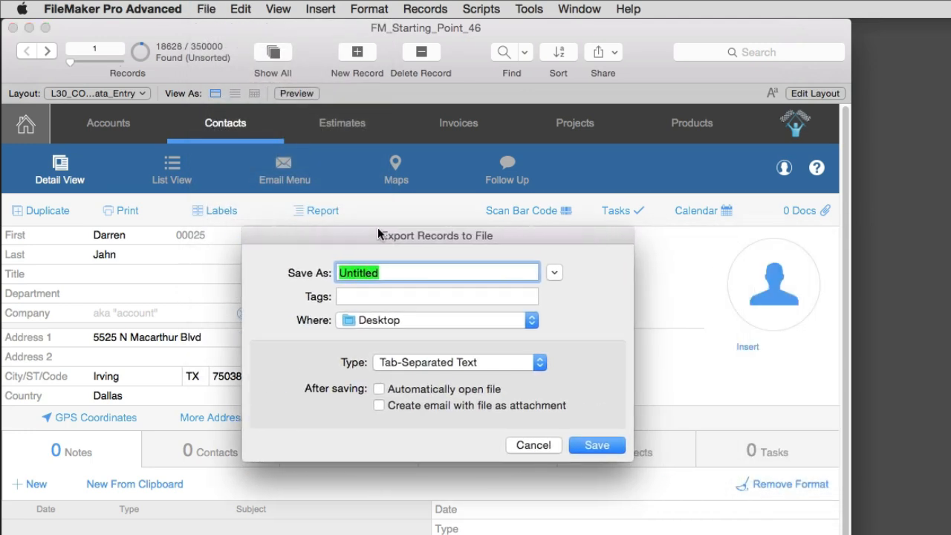
text(ex)
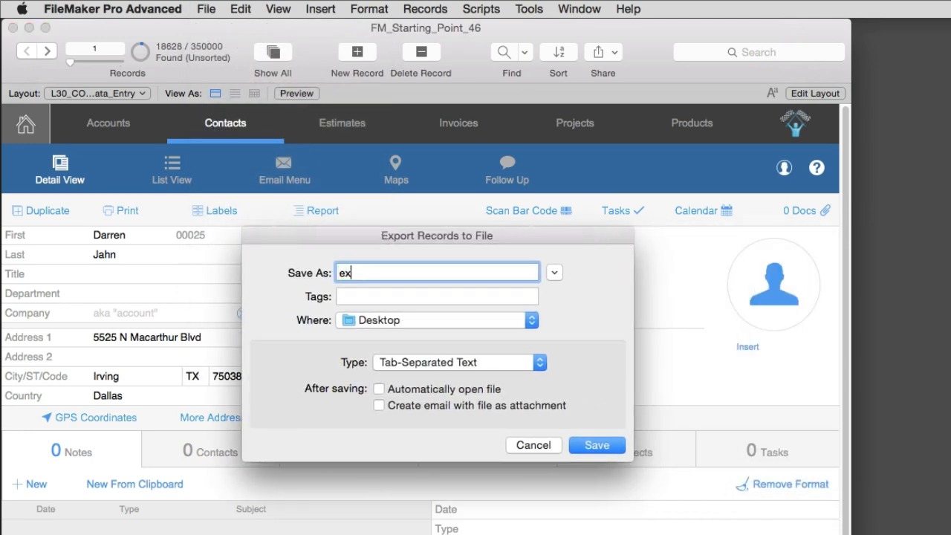
text(port of Texas)
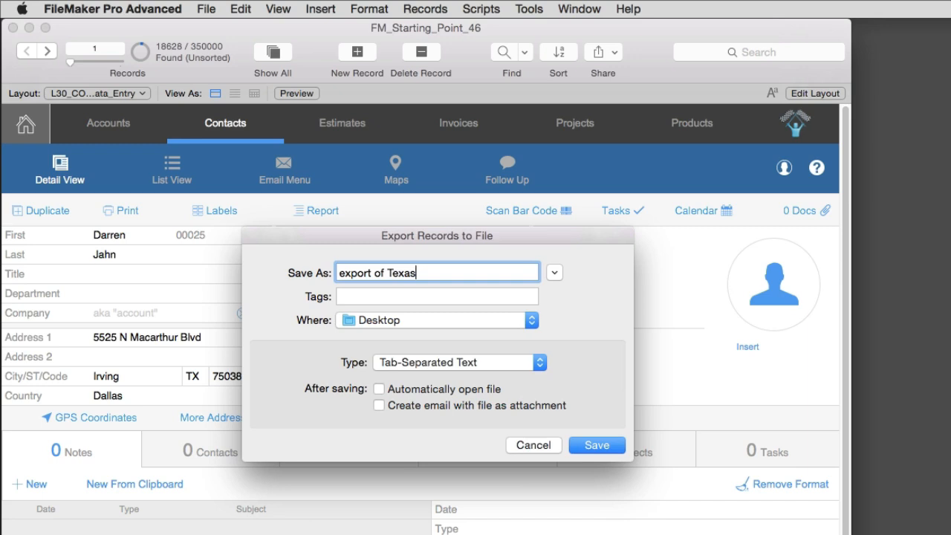
- Save the export as an automatically opening Excel workbook named "export of Texas.xlsx", keeping the default Excel options
click(439, 362)
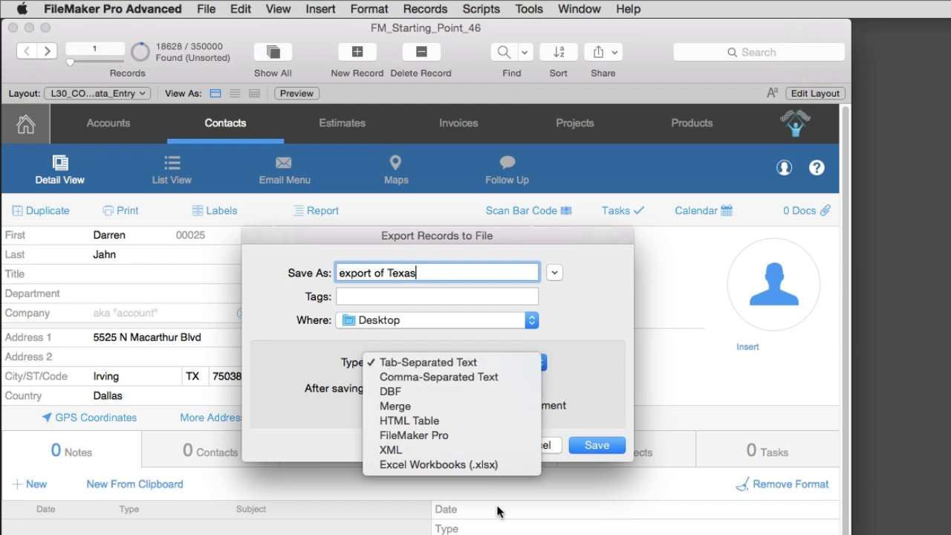
click(503, 465)
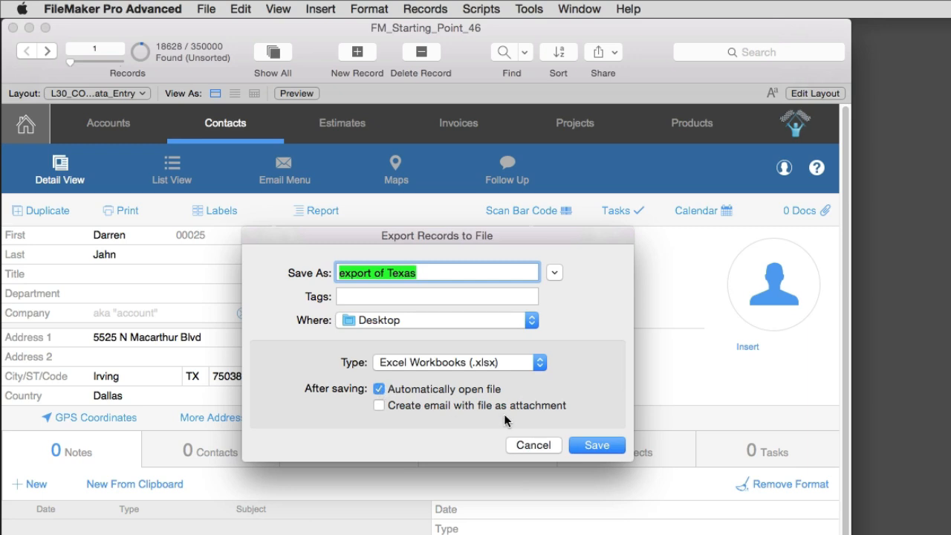
key(Right)
text(.xlsx)
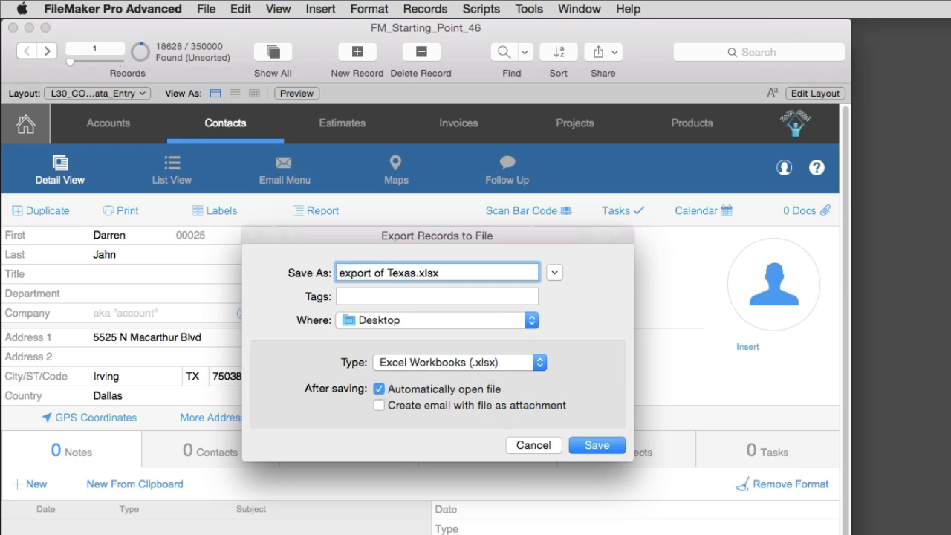
key(Return)
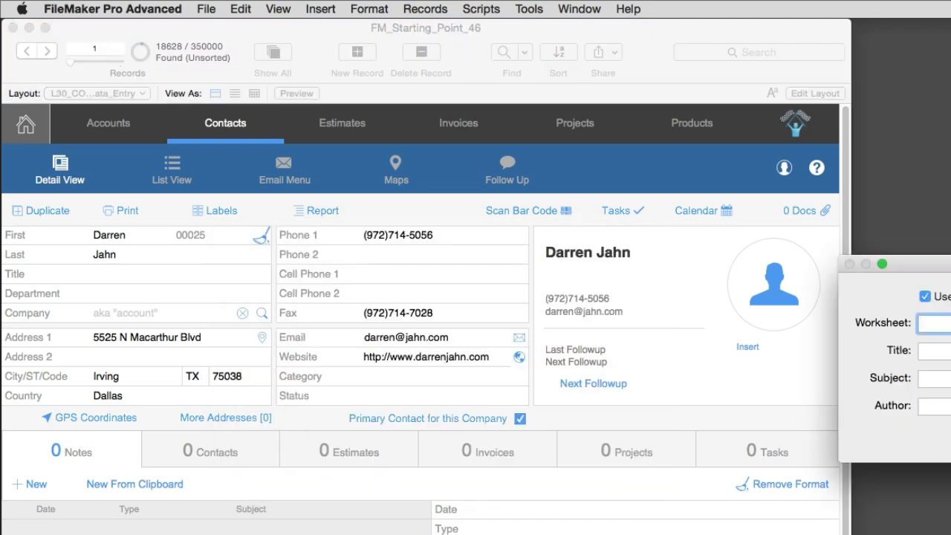
drag(936, 264, 390, 233)
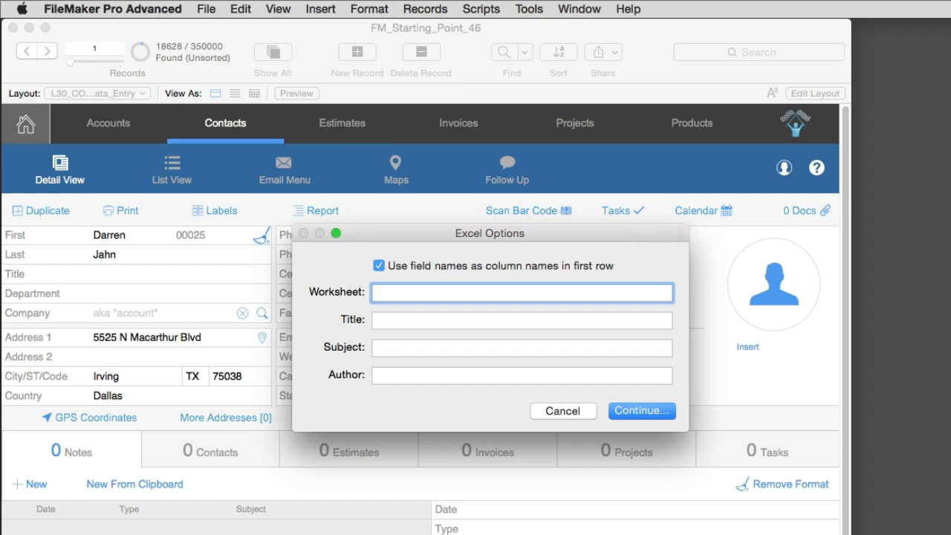
key(Return)
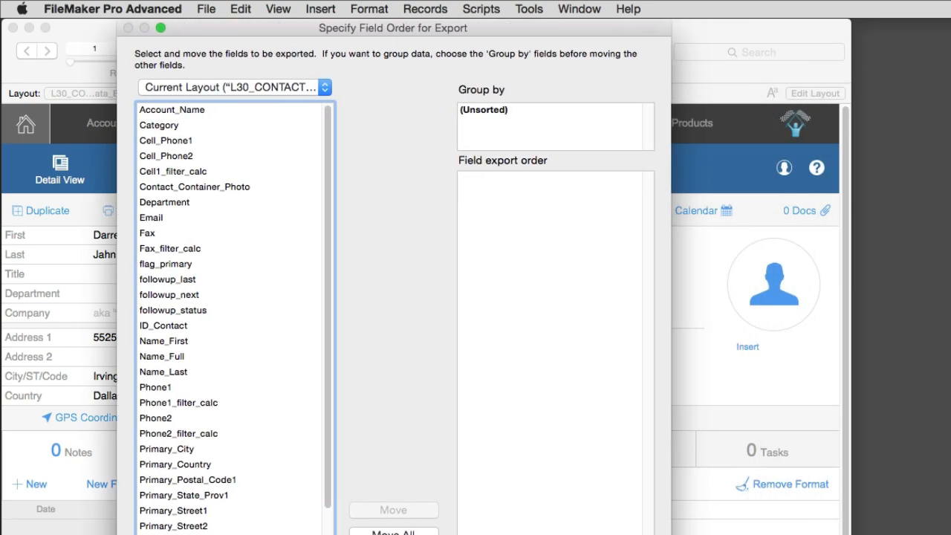
- Compare the exportable fields of the current layout with those of the T05_CONTACTS table, finishing on the current layout's list
click(282, 87)
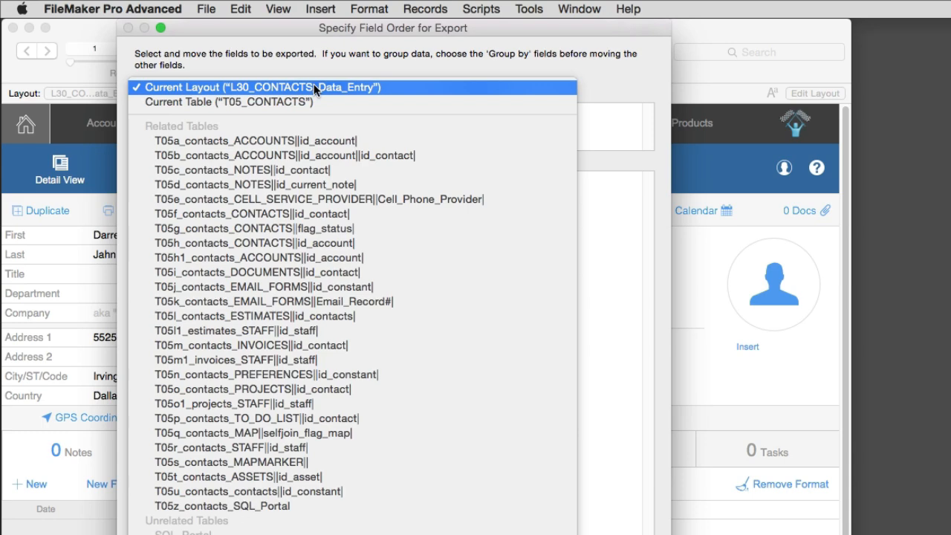
click(314, 88)
scroll(273, 492, down, 3)
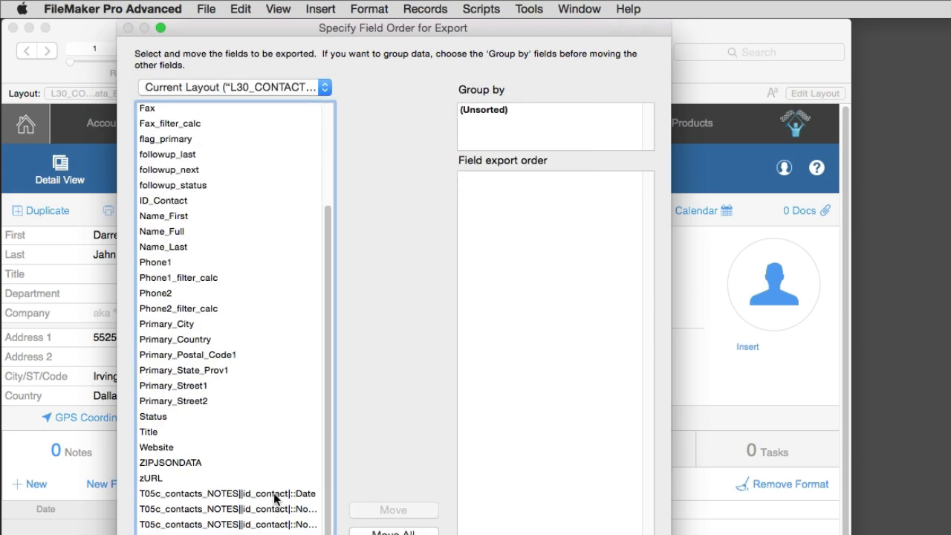
scroll(274, 493, up, 5)
scroll(274, 493, down, 2)
scroll(260, 480, up, 2)
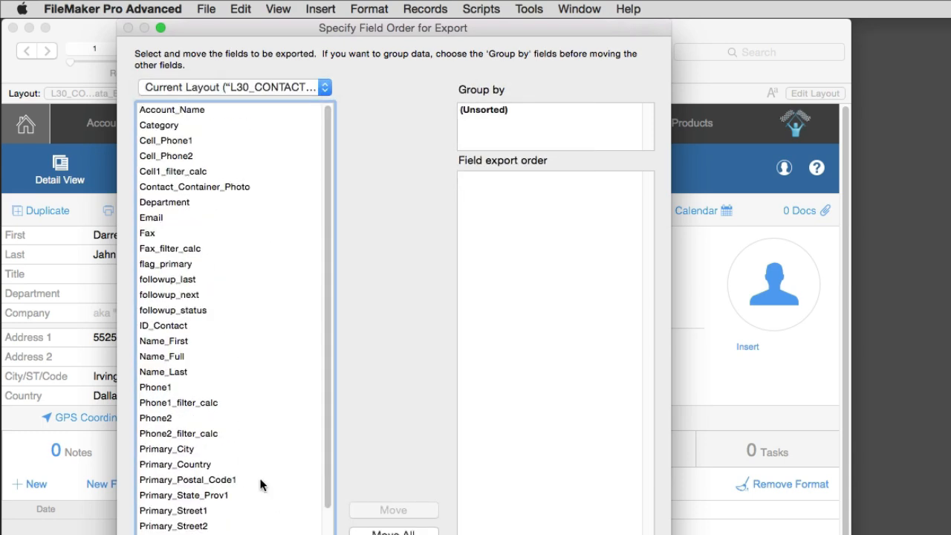
drag(420, 534, 419, 422)
click(270, 82)
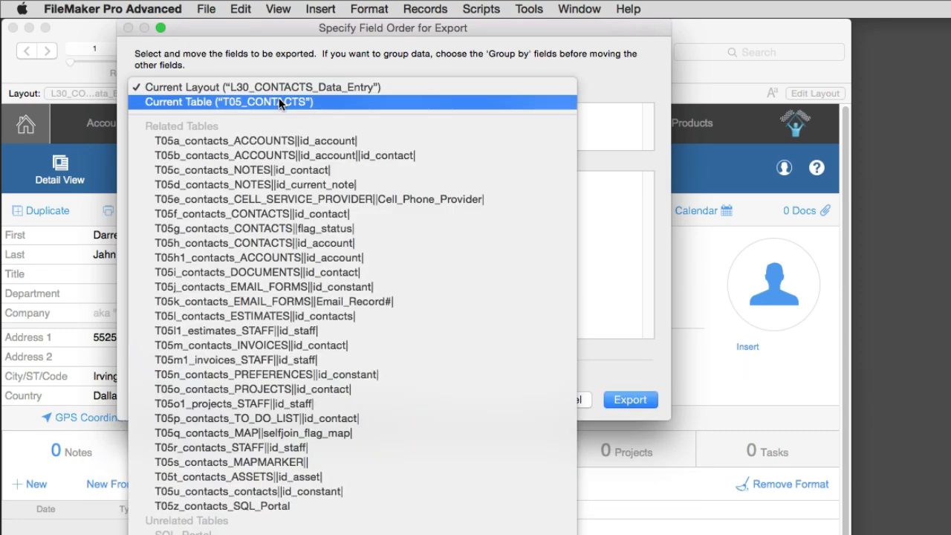
click(279, 97)
scroll(251, 203, down, 20)
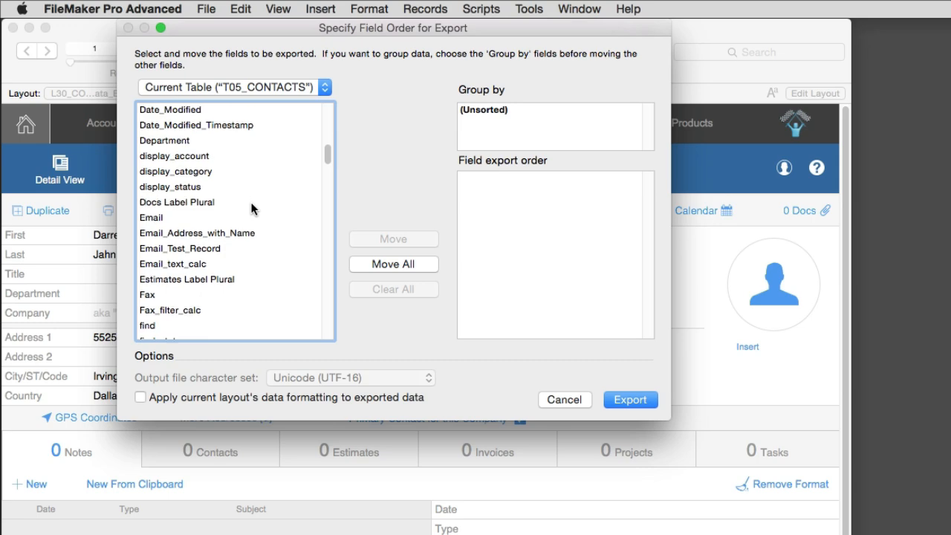
scroll(250, 199, down, 10)
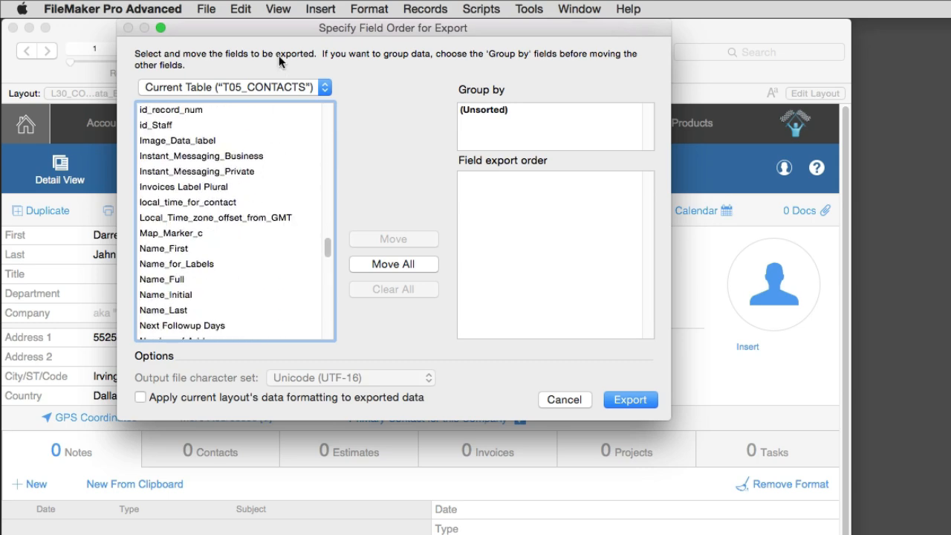
click(258, 88)
click(260, 73)
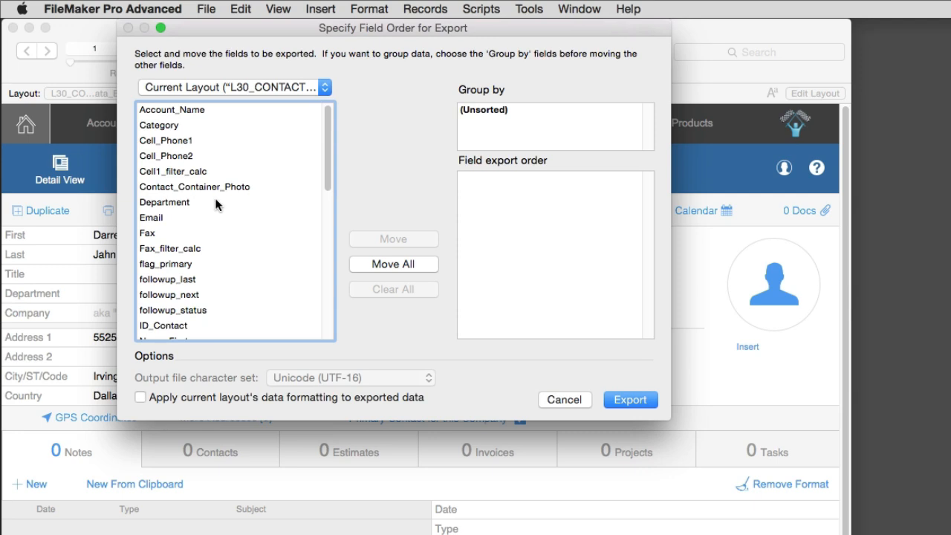
- Add Name_First, Name_Last and Phone1 from the current layout to the field export order and run the export
scroll(216, 202, down, 8)
scroll(216, 202, up, 4)
scroll(215, 202, up, 1)
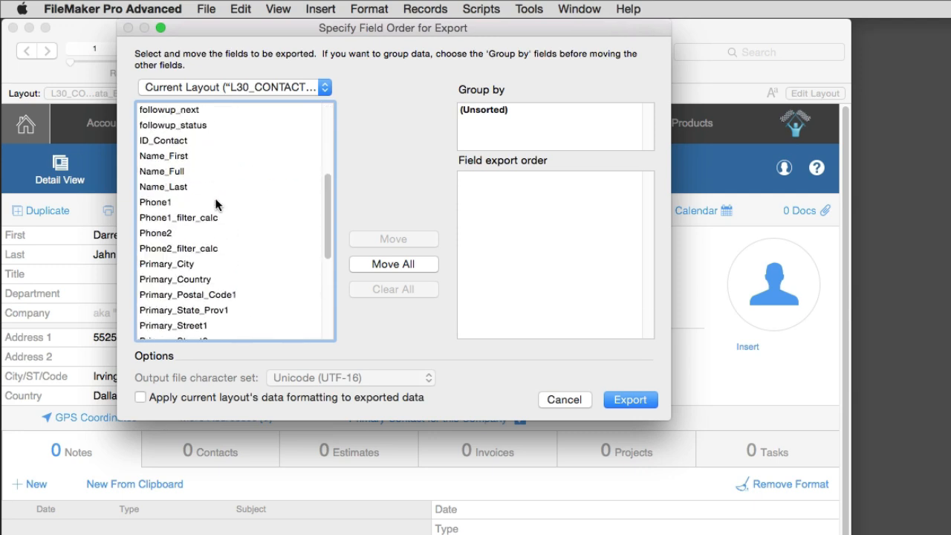
double_click(200, 155)
double_click(196, 186)
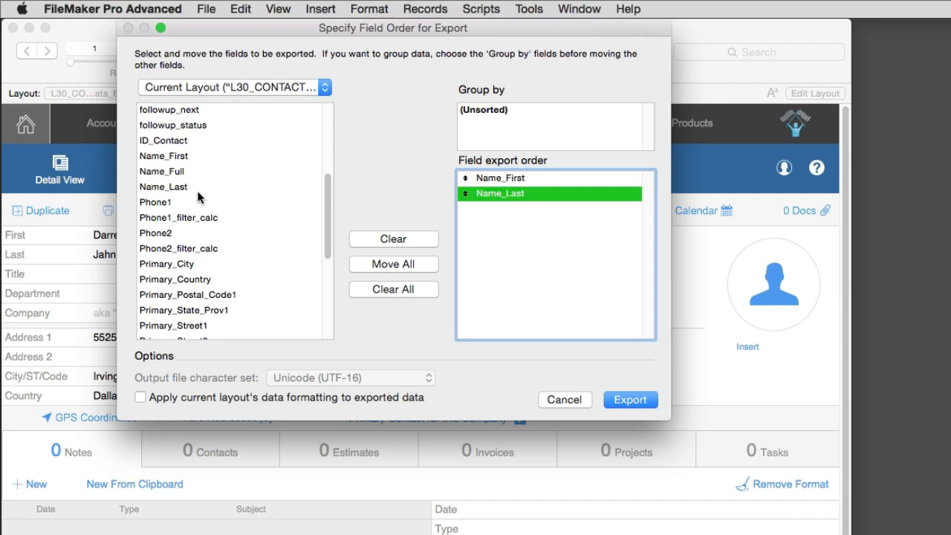
double_click(207, 202)
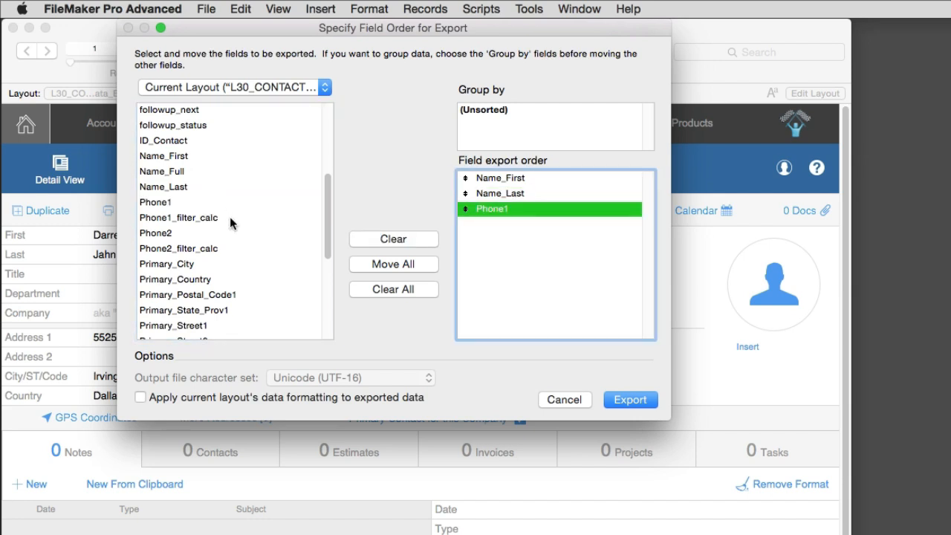
click(630, 399)
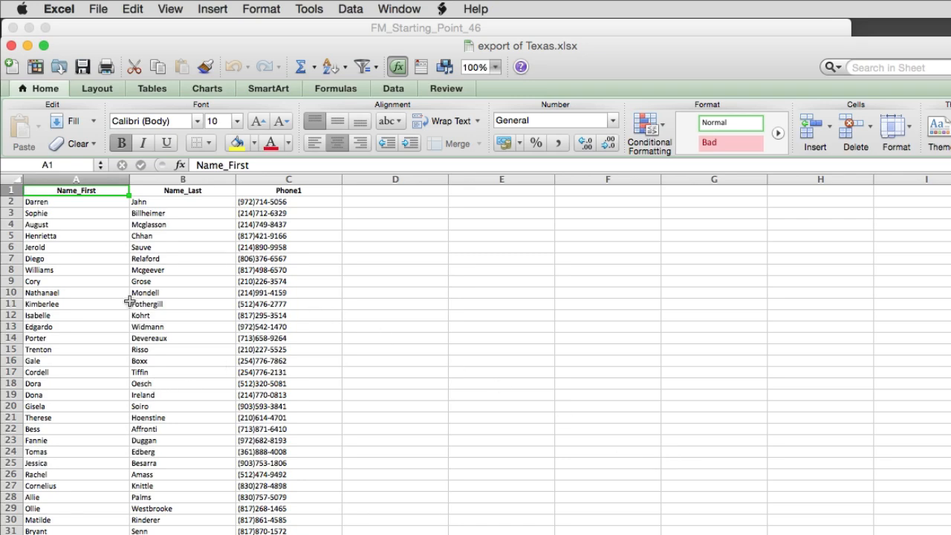
- Examine the exported rows in the Excel workbook and uncover the "export of Texas.xlsx" file on the desktop
scroll(166, 354, down, 5)
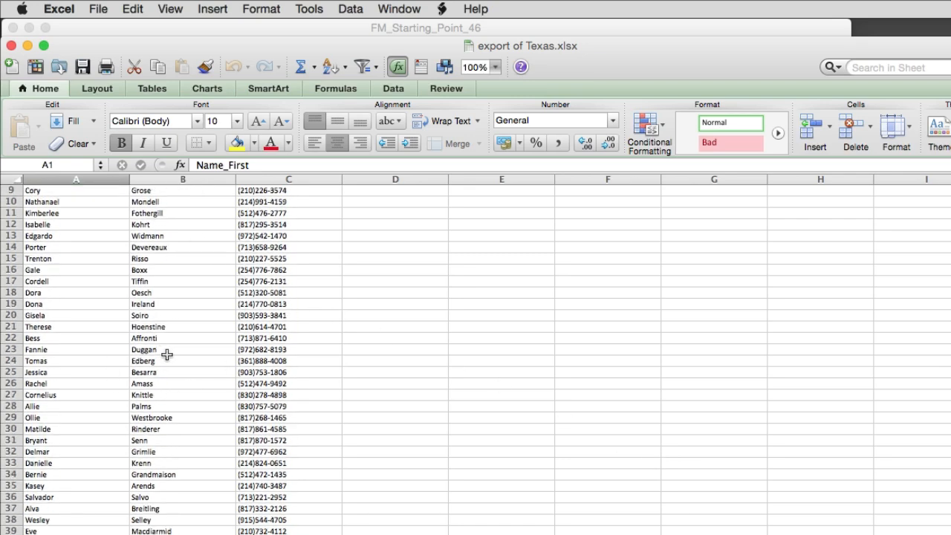
scroll(167, 355, down, 5)
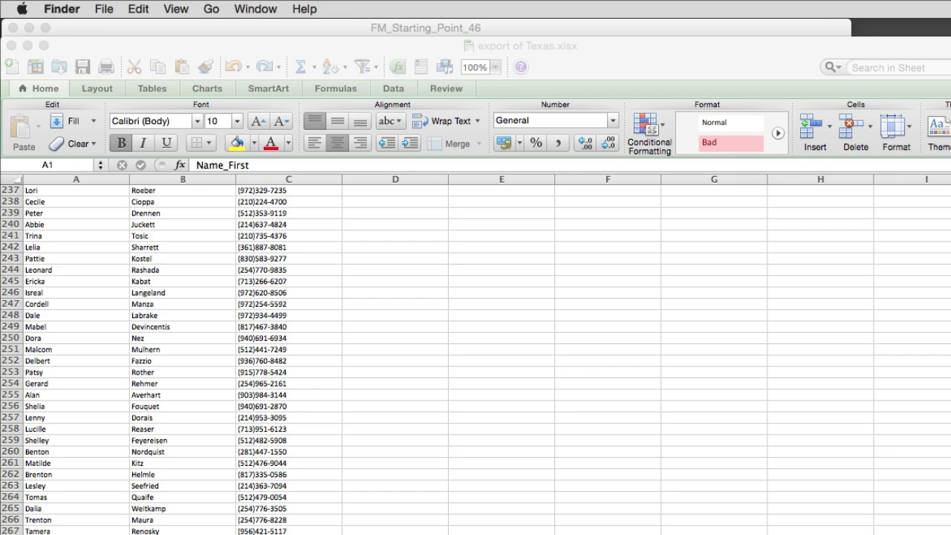
drag(943, 45, 936, 173)
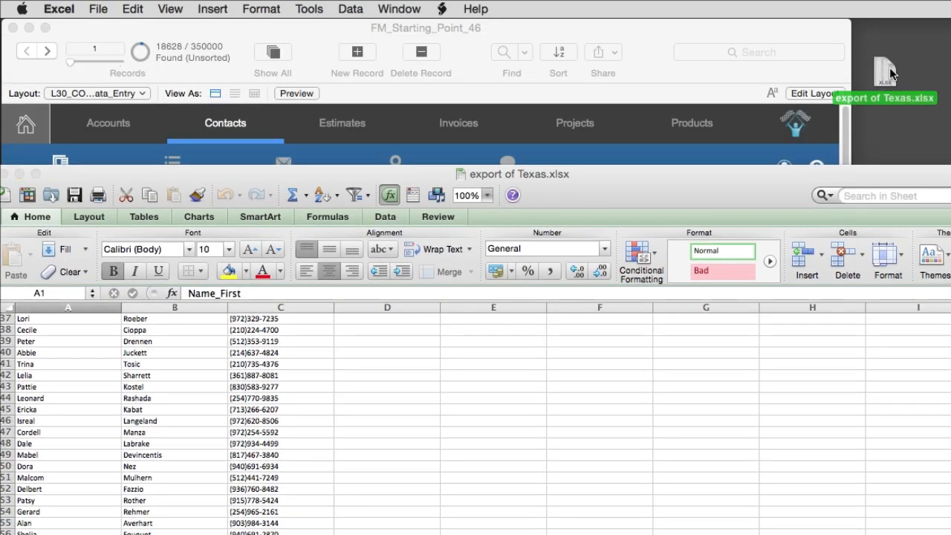
click(892, 73)
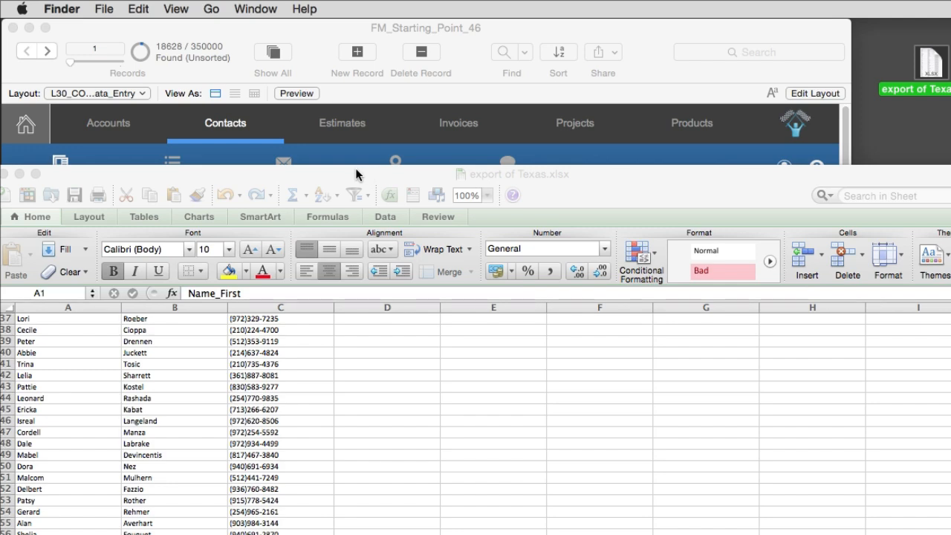
drag(357, 173, 368, 169)
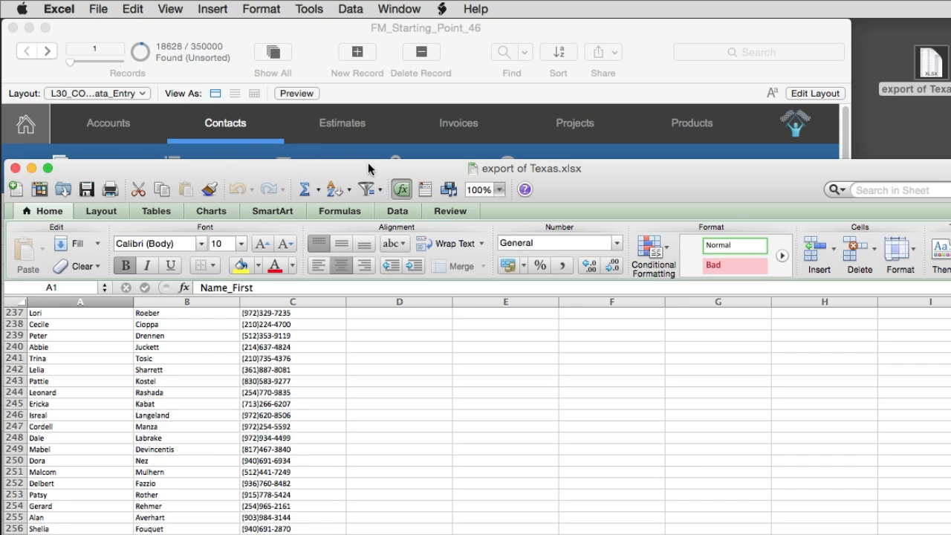
- Close the exported workbook, reopen "export of Texas.xlsx" from the desktop and move its window clear of the FileMaker contact record
click(15, 168)
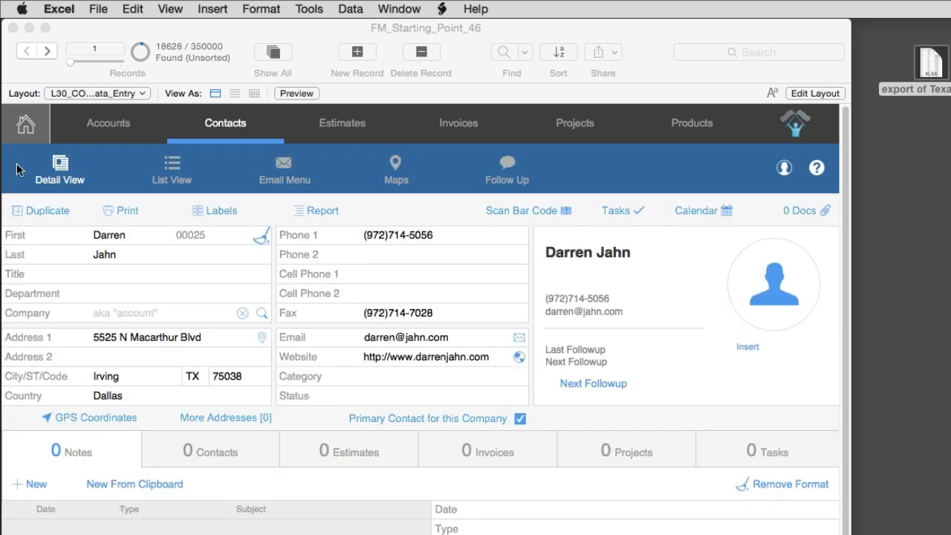
click(165, 58)
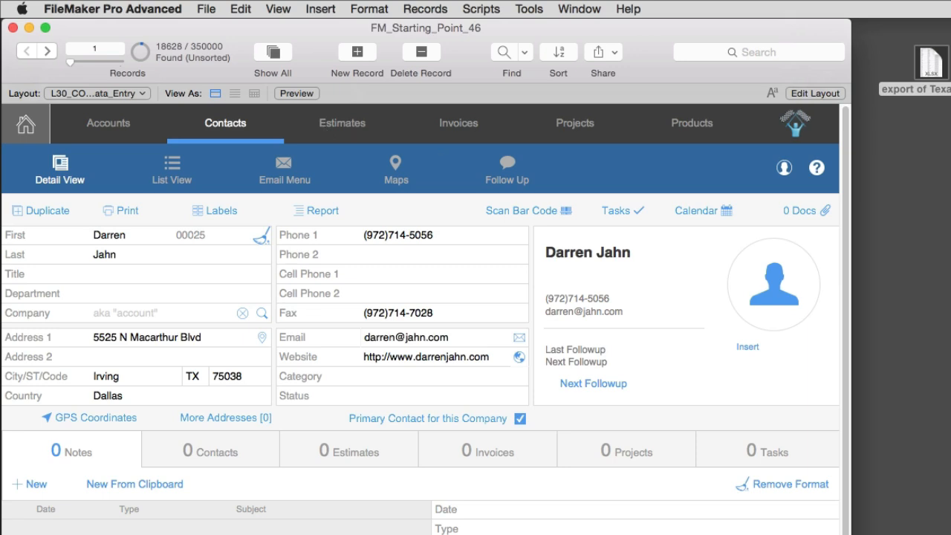
double_click(928, 67)
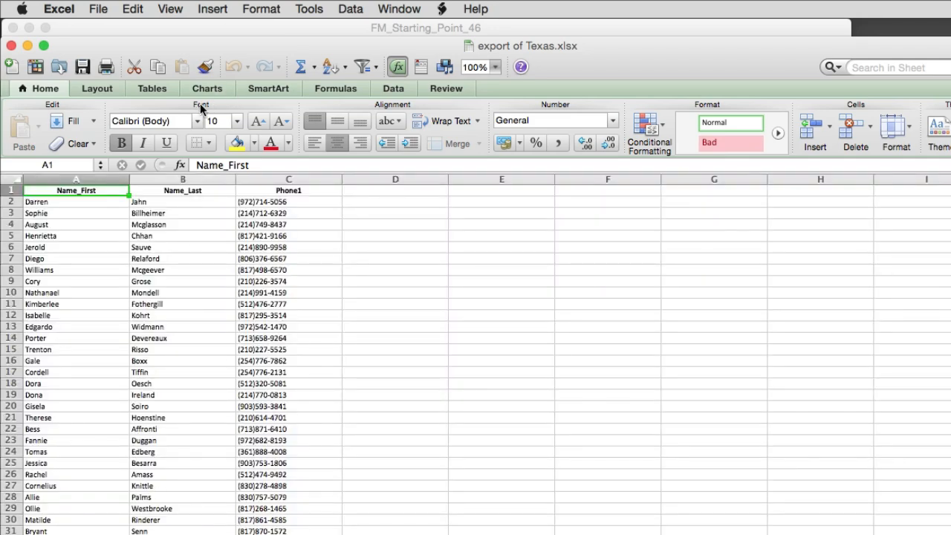
drag(218, 41, 288, 385)
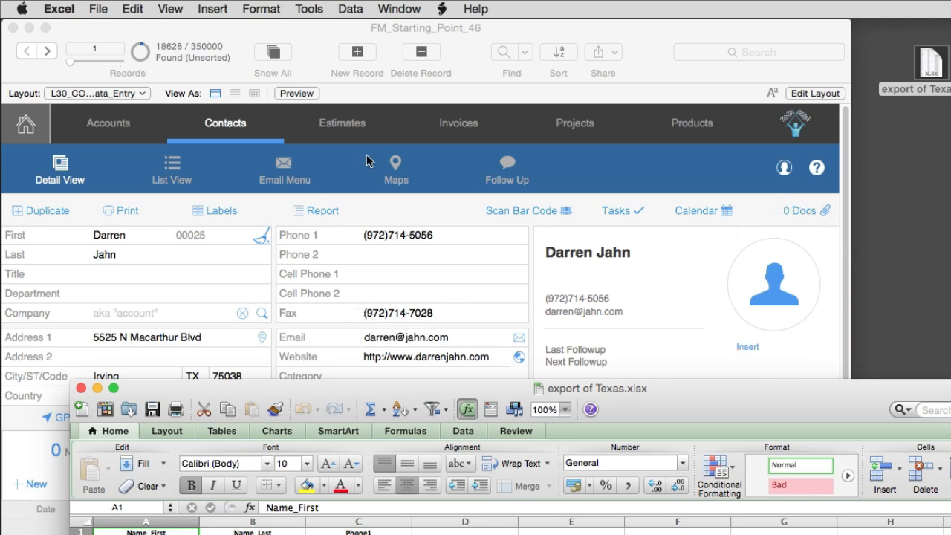
- Switch back to FileMaker Pro and start a new export of the found contacts with FileMaker Pro as the file type
click(361, 212)
click(362, 208)
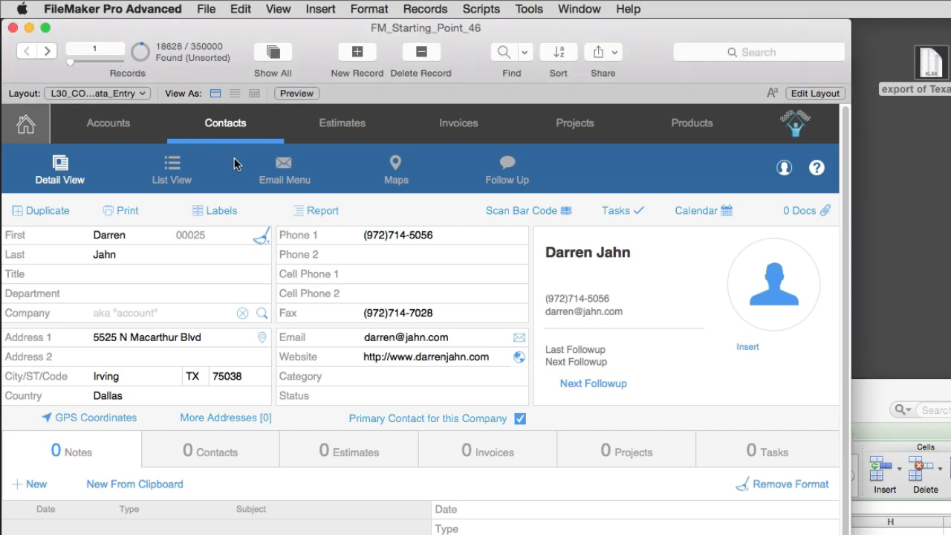
click(202, 9)
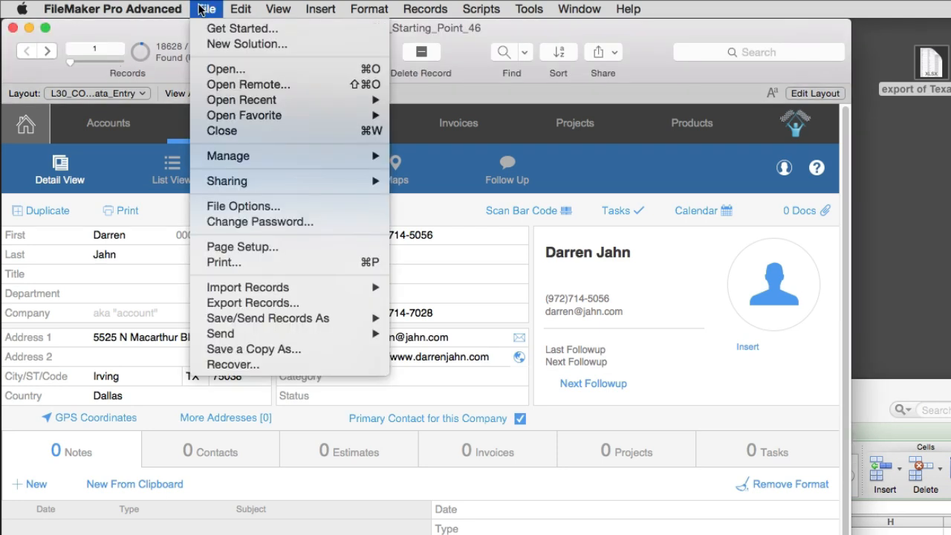
click(271, 303)
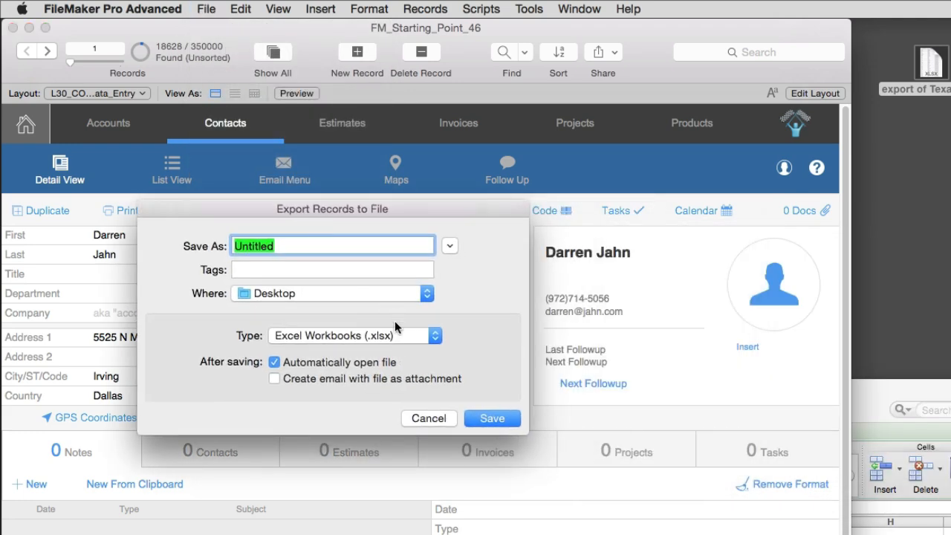
click(395, 334)
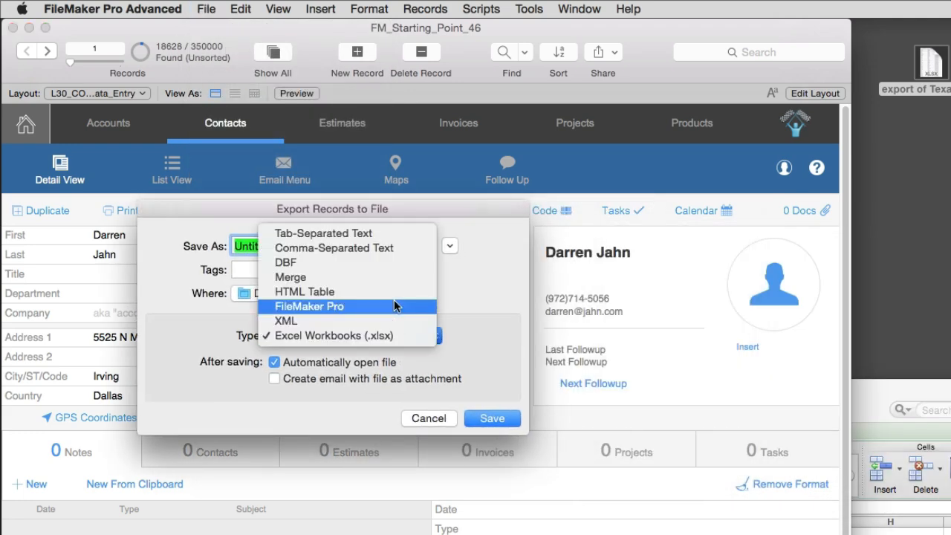
click(394, 301)
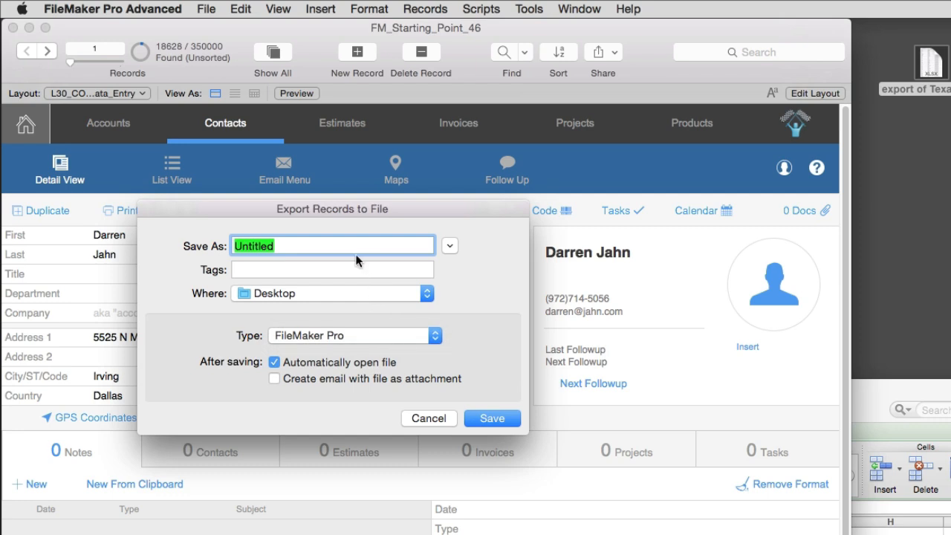
- Save the export to the desktop as "exprot of Texas" and export the Name_First, Name_Last and Phone1 fields
text(exprot of Te)
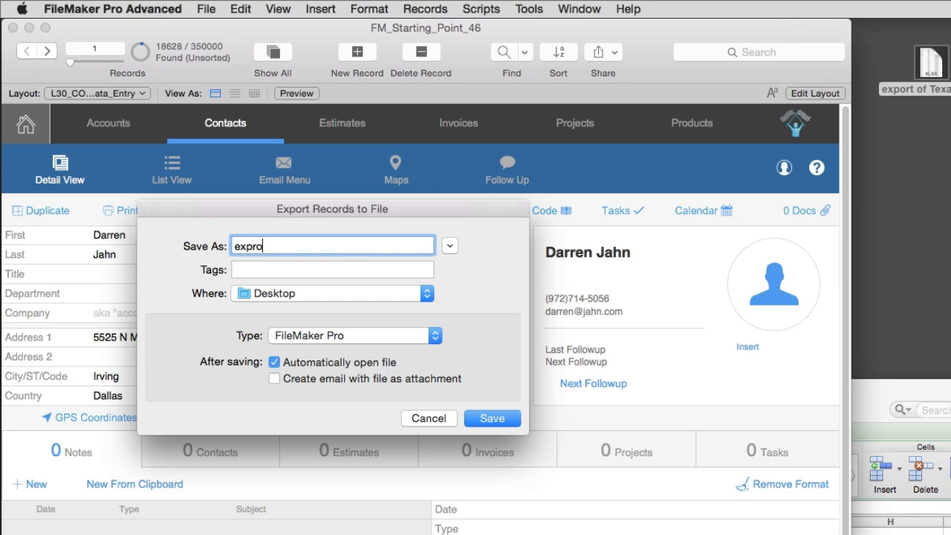
text(xas)
key(Return)
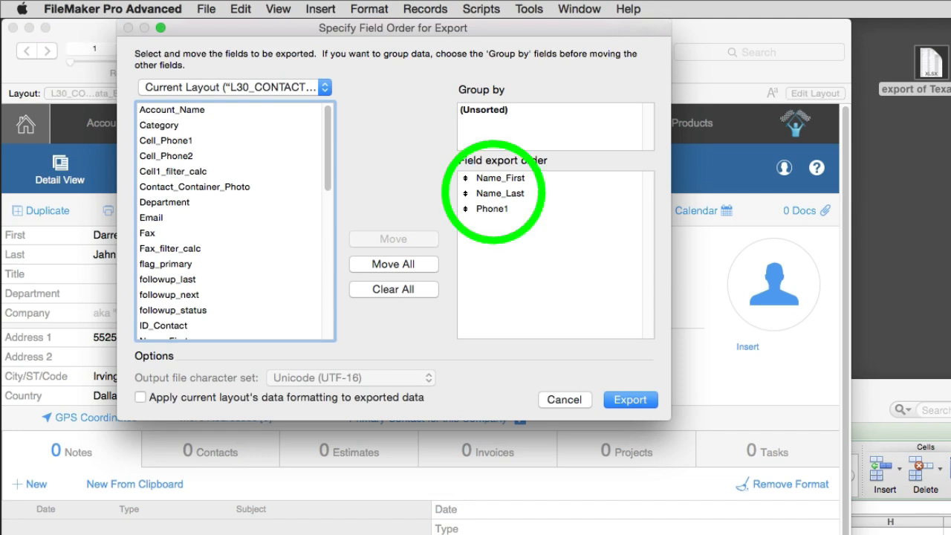
key(Return)
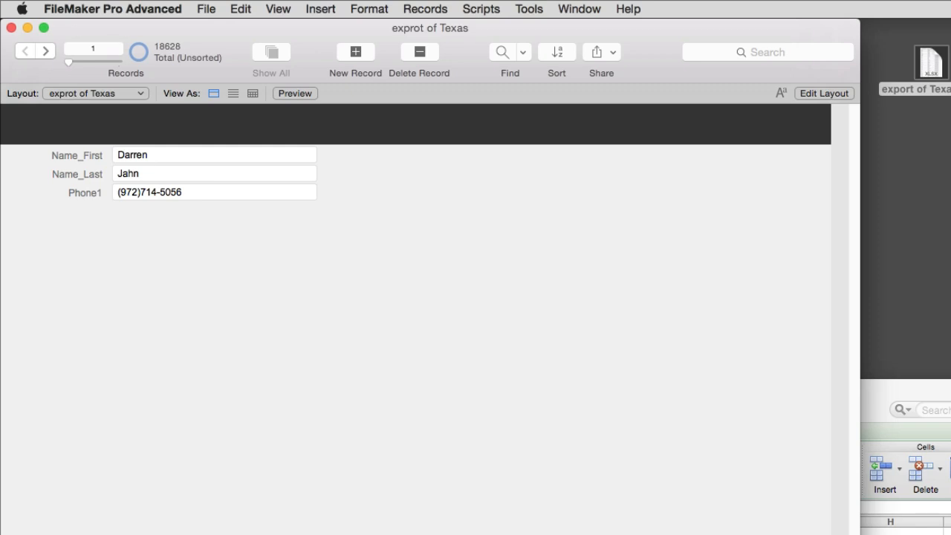
- Examine the layout and first two records of the exported FileMaker database and close its window
click(113, 93)
click(113, 93)
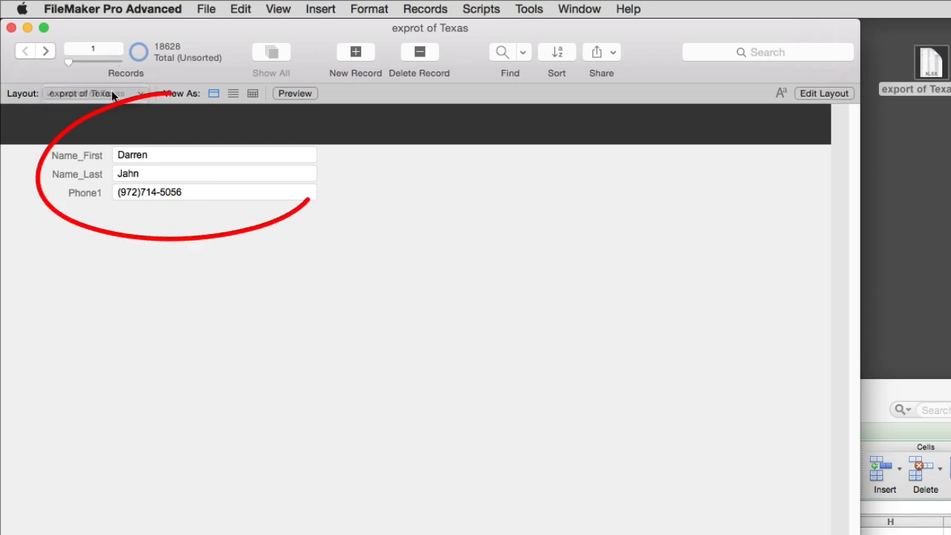
click(45, 51)
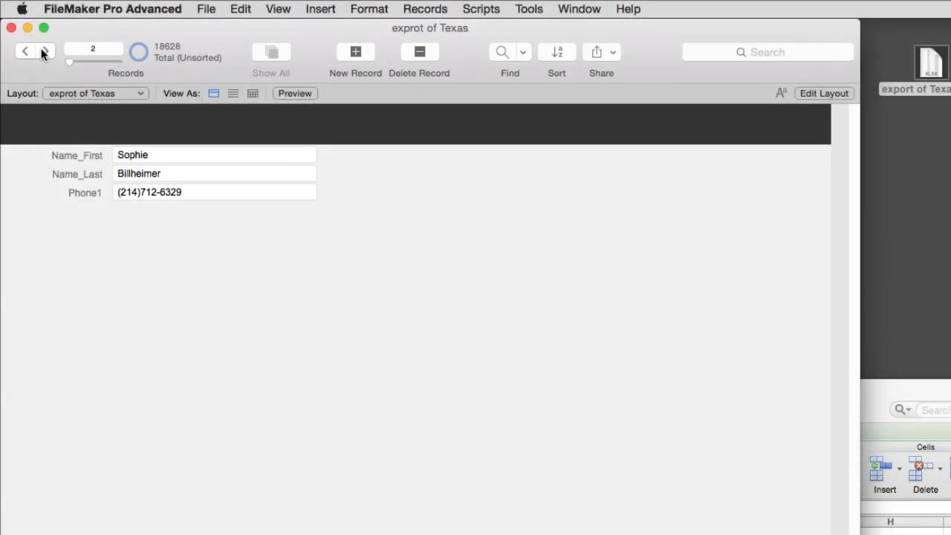
click(11, 28)
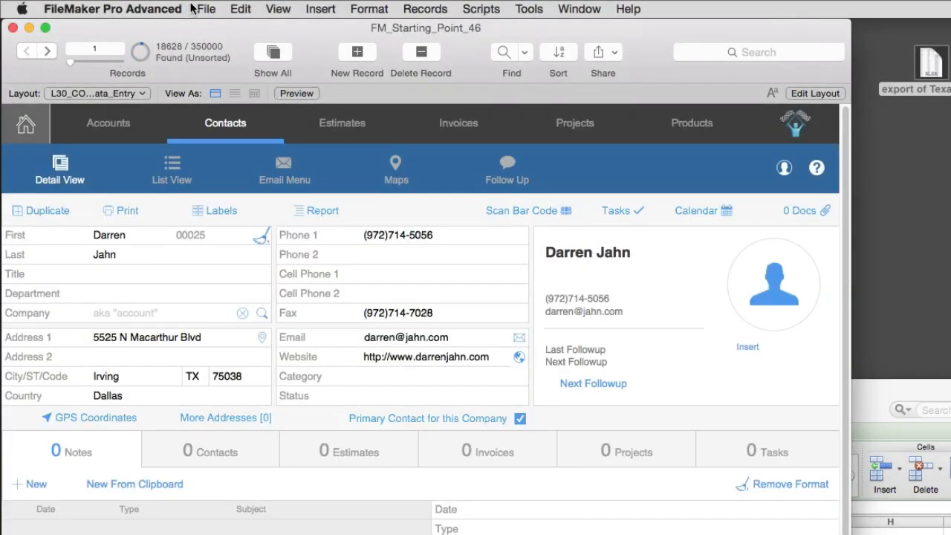
- Start another export of the found contacts and bring up the available export file types
click(201, 9)
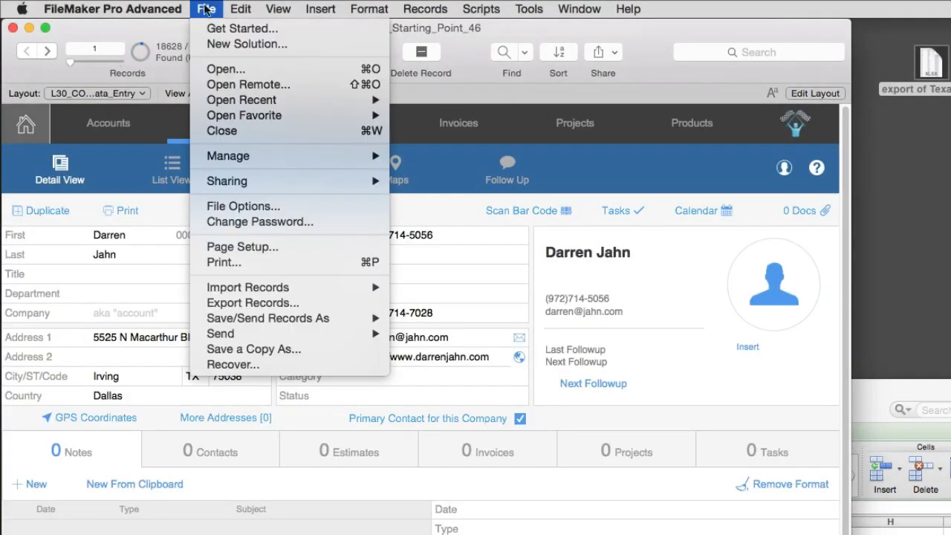
click(263, 303)
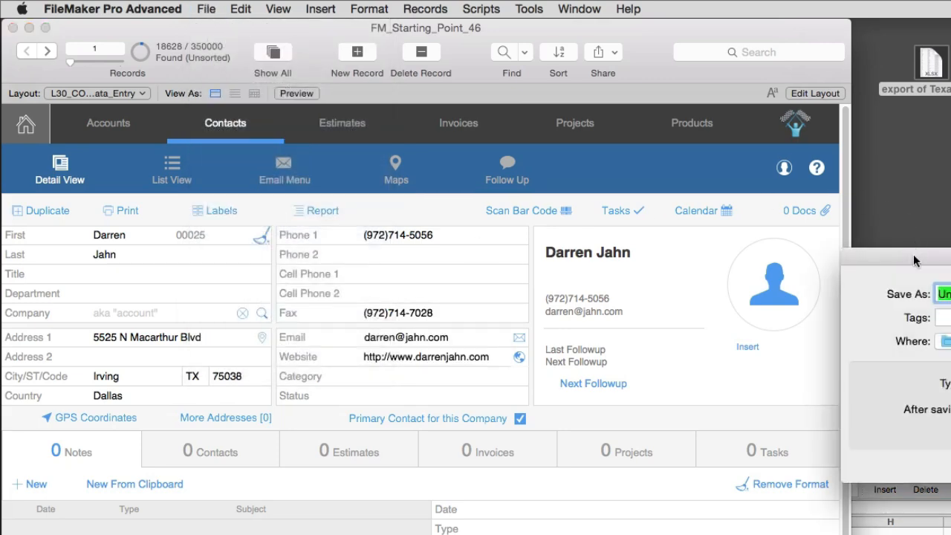
drag(913, 254, 425, 239)
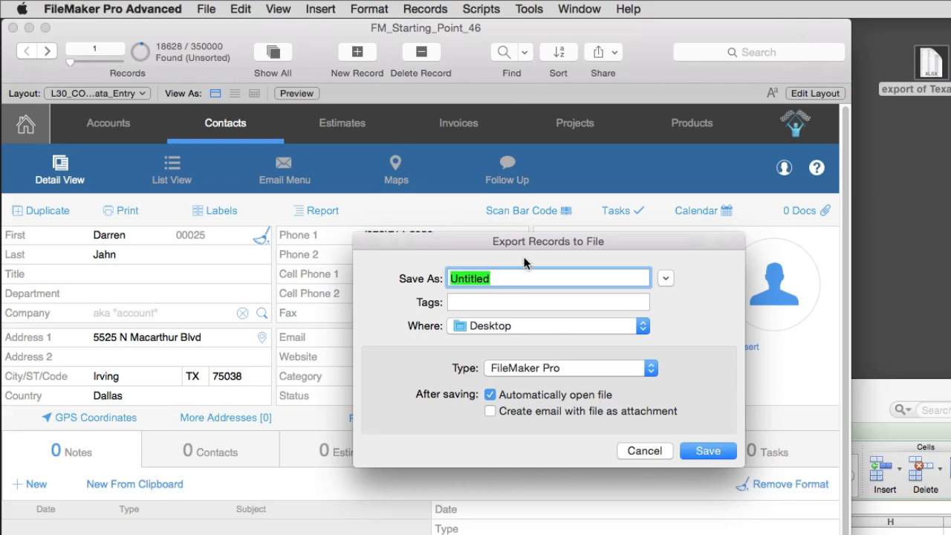
click(560, 371)
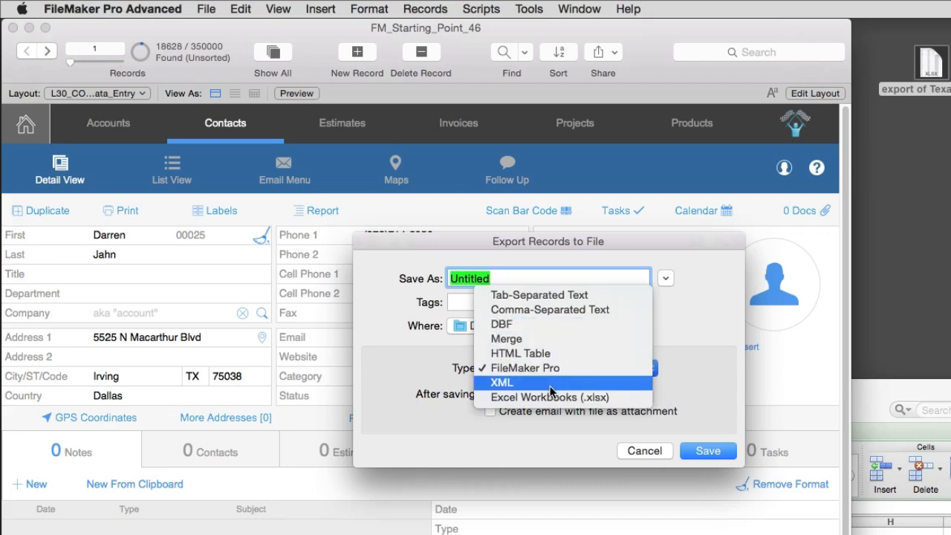